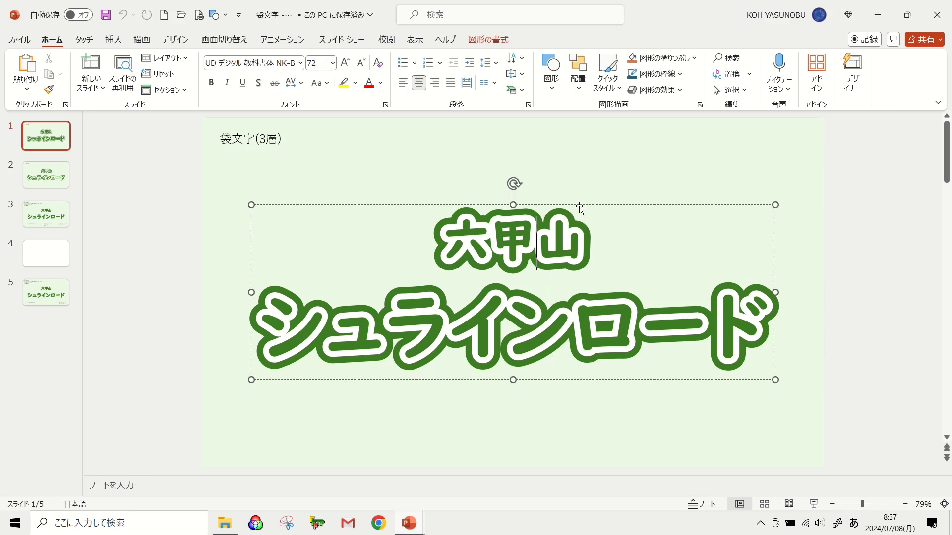
Drag slide 1's green and white text layers apart to reveal the stacking, undo, then go to slide 2
left_click_drag(579, 193, 609, 131)
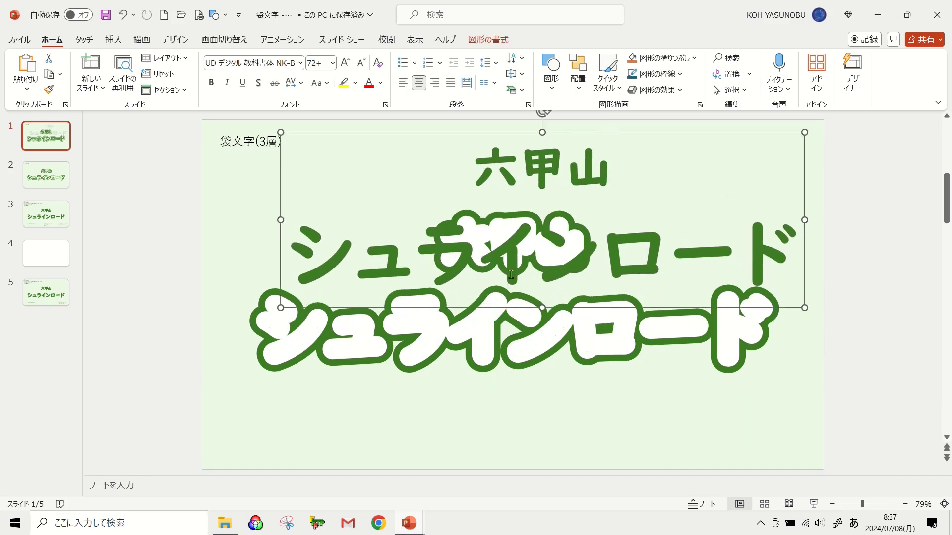
left_click(435, 337)
left_click_drag(444, 378, 470, 342)
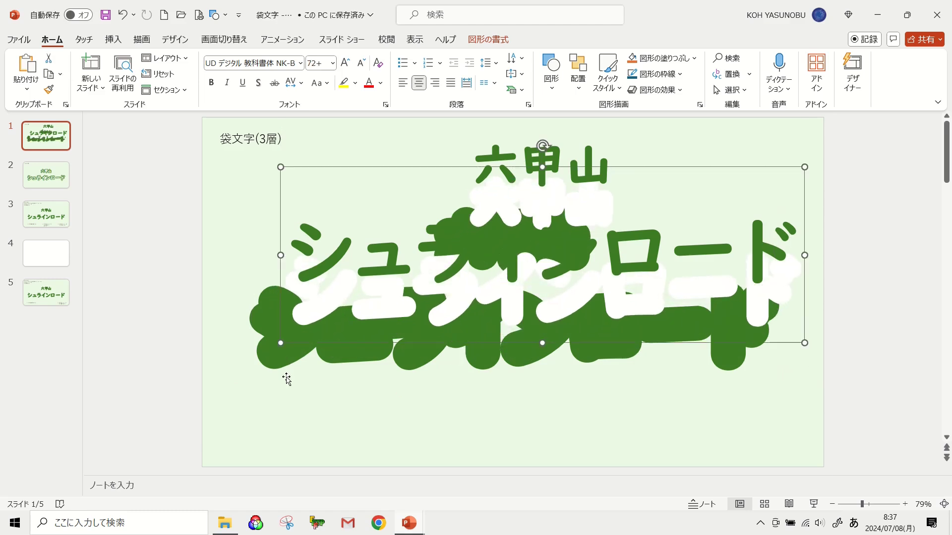
left_click(287, 374)
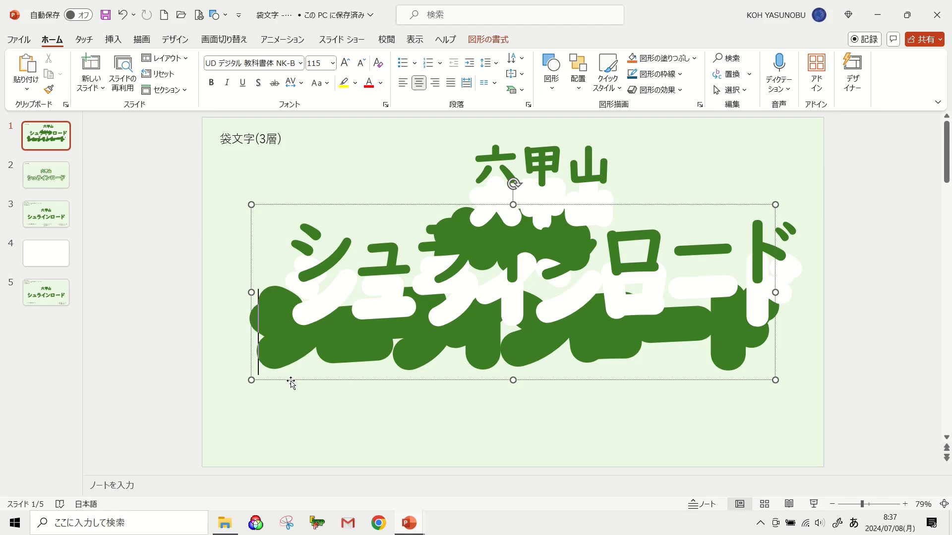
key("ctrl+z")
key("ctrl+z")
scroll(464, 441, "down", 2)
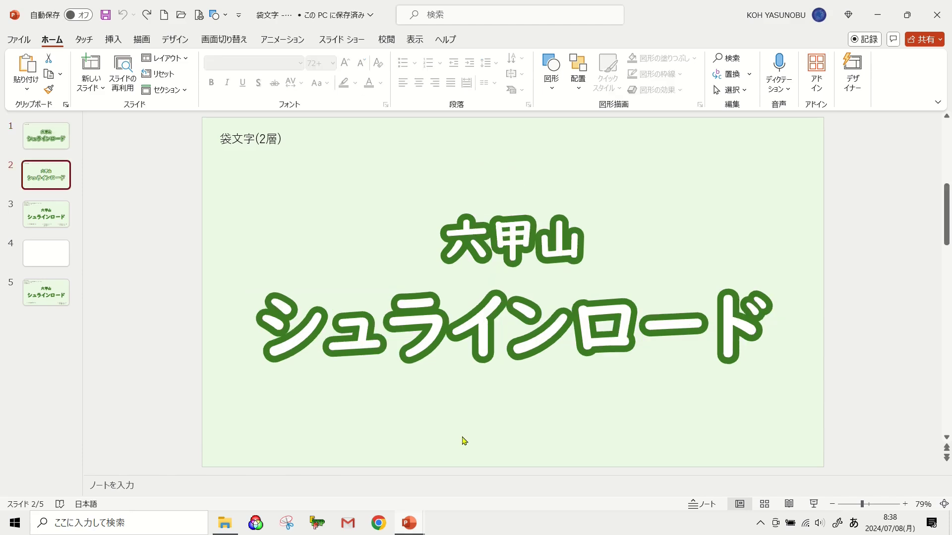
Lift slide 2's white layer off the green outline to show it, then undo the move
left_click(476, 298)
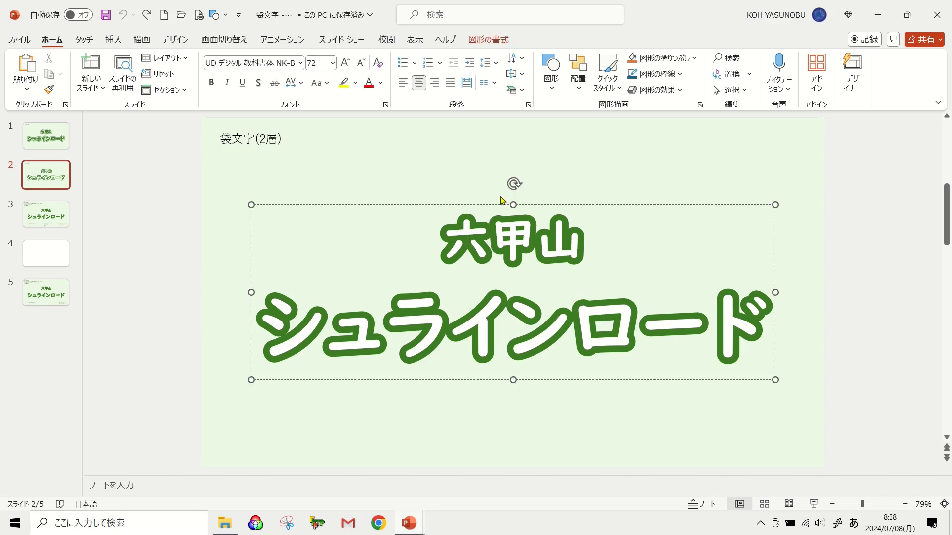
left_click_drag(500, 204, 521, 151)
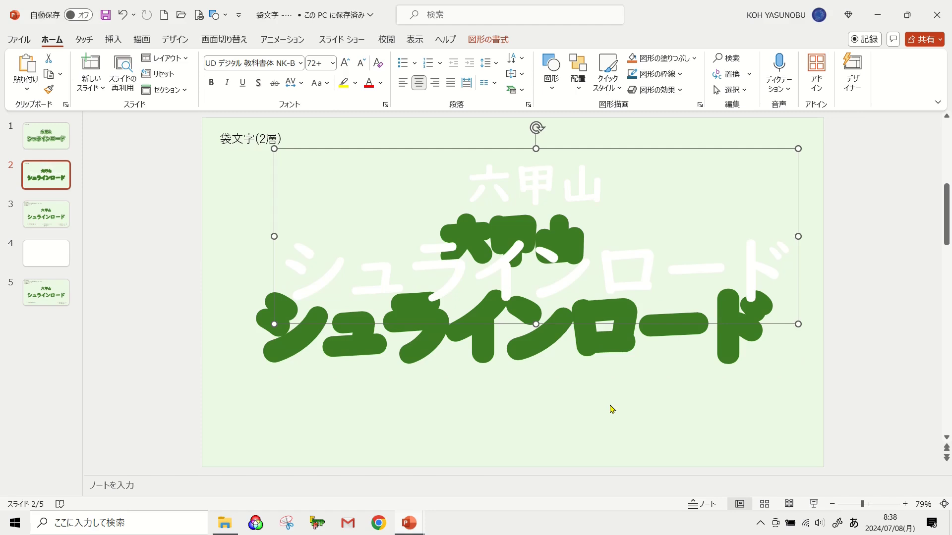
key("ctrl+z")
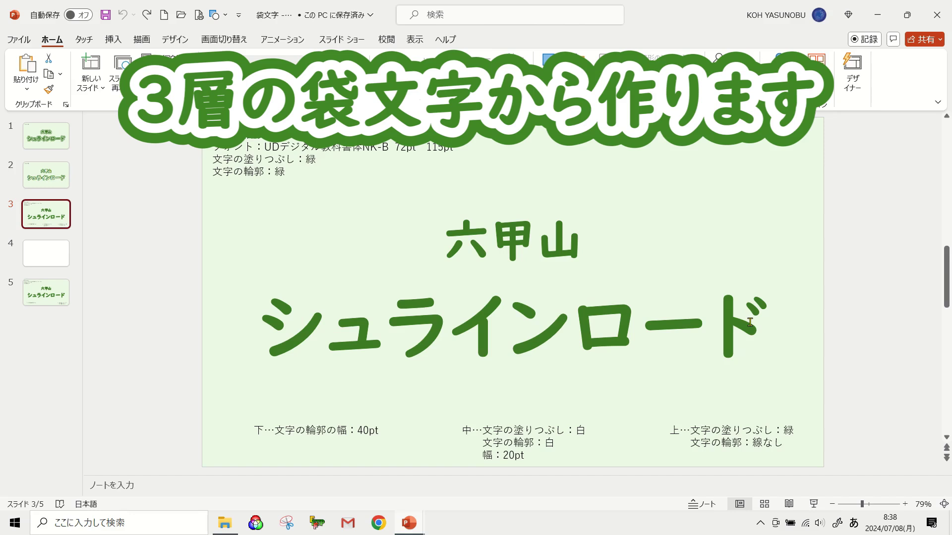
left_click(522, 237)
left_click(528, 105)
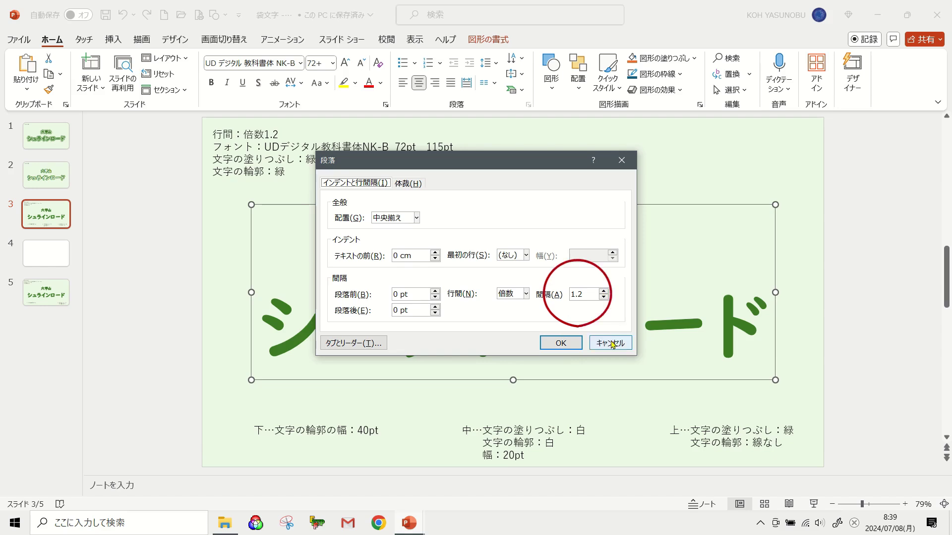
left_click(612, 343)
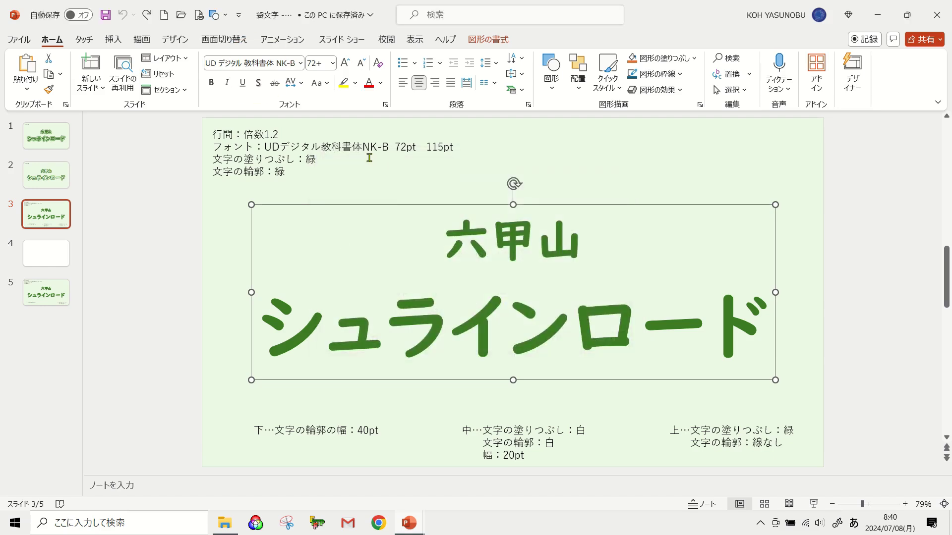
left_click(506, 332)
left_click(490, 238)
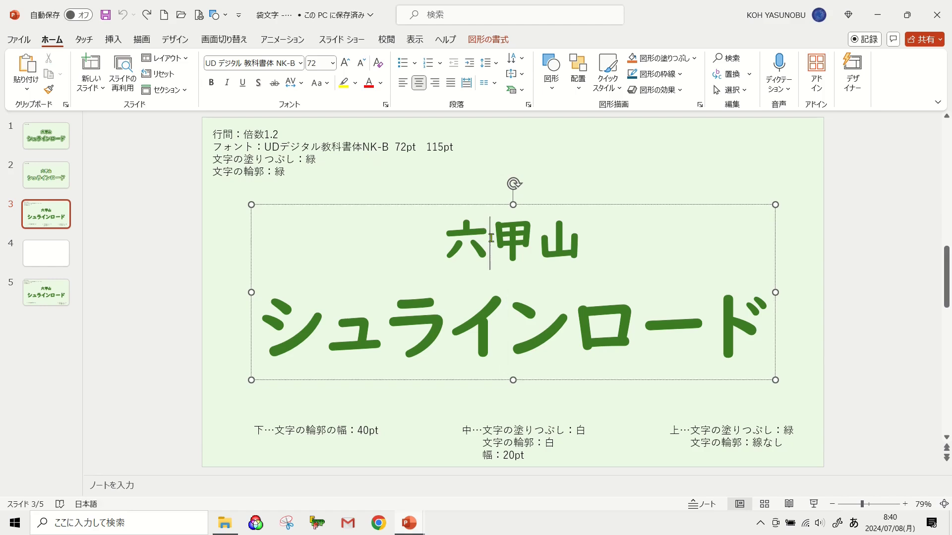
left_click(512, 318)
left_click(376, 207)
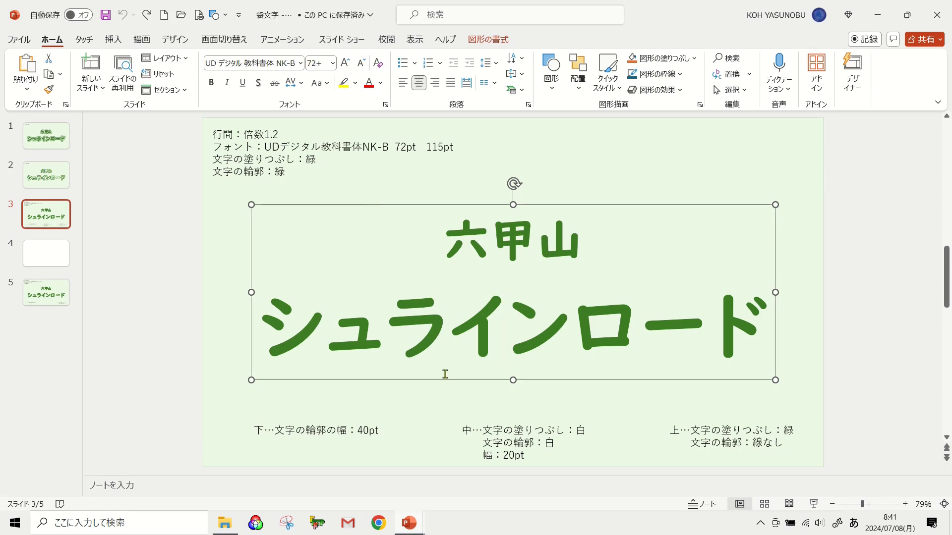
Give slide 3's text a 40 pt text outline in Format Shape > Text Options
right_click(434, 378)
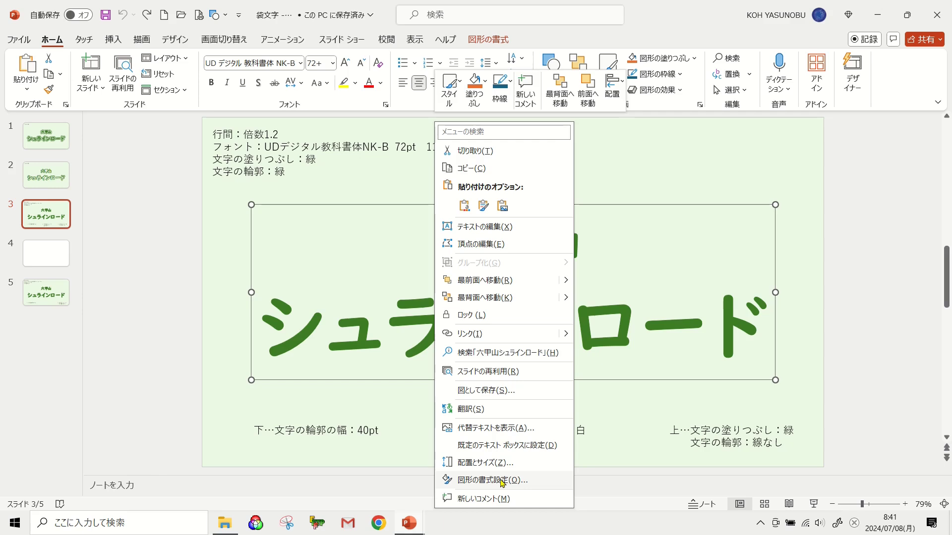
left_click(502, 481)
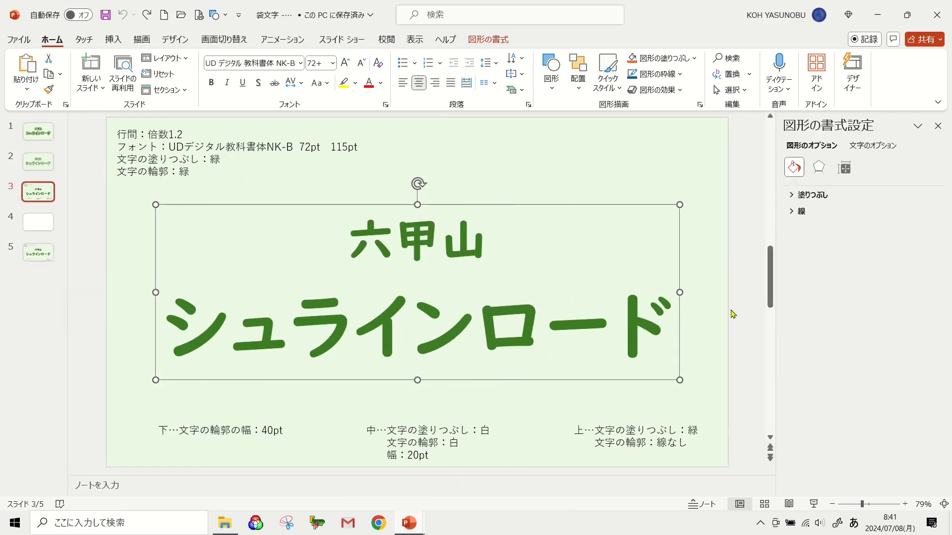
left_click(879, 146)
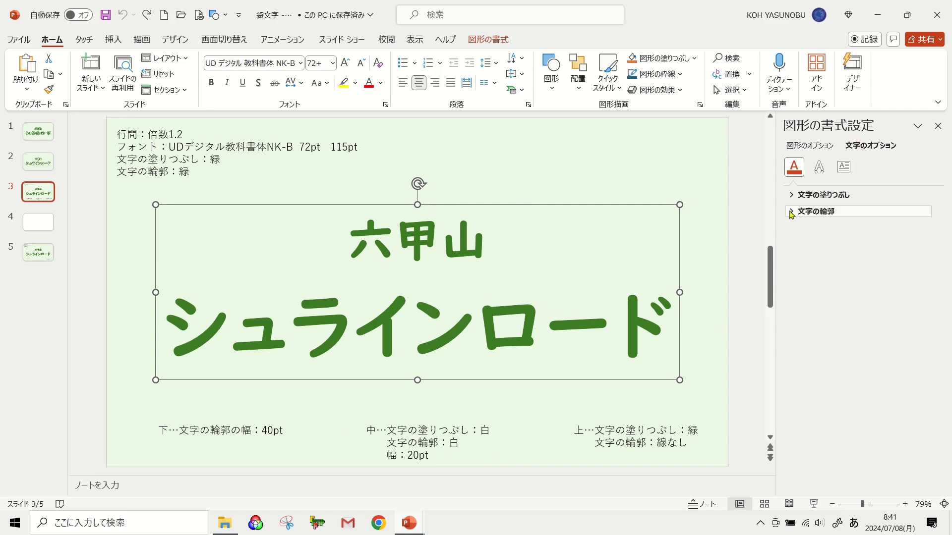
left_click(792, 214)
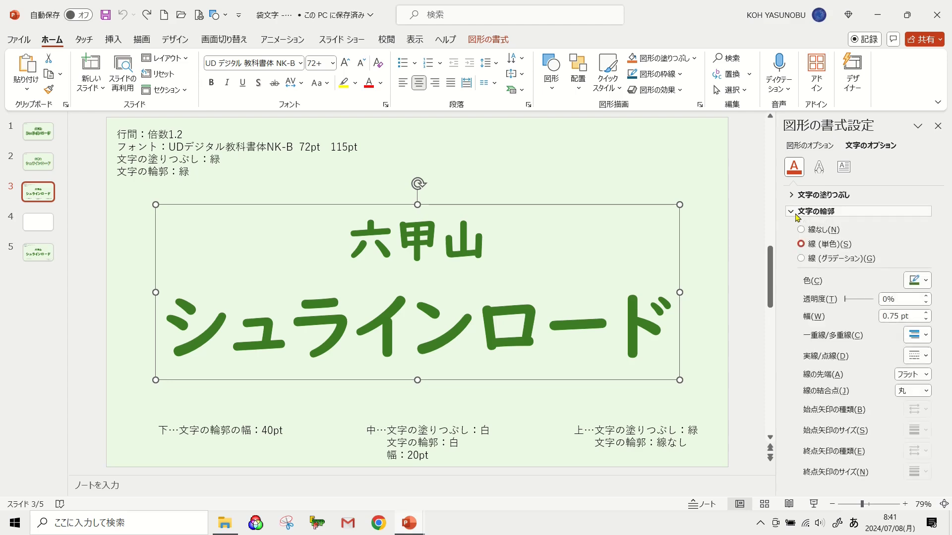
left_click(914, 317)
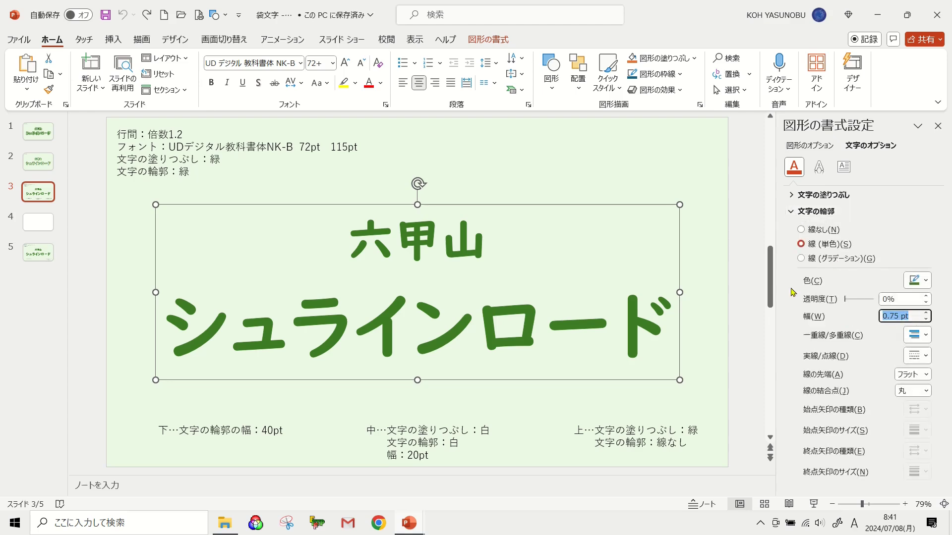
type("40")
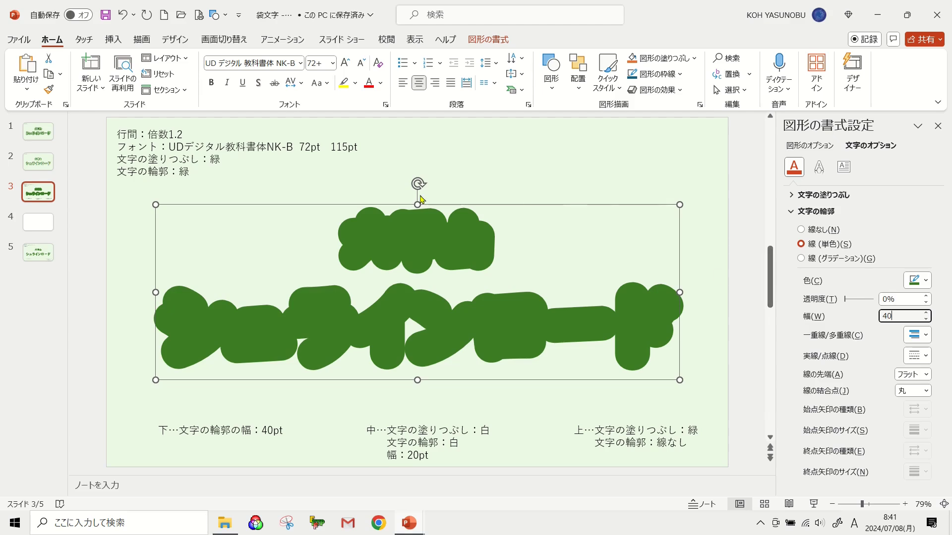
Duplicate the thick-outlined text box and give the copy a white text fill
left_click(49, 75)
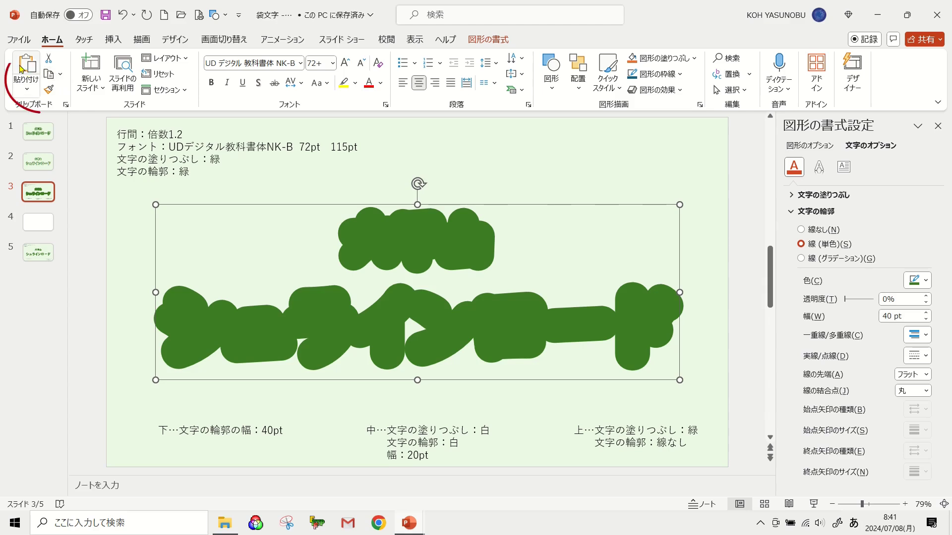
left_click(26, 67)
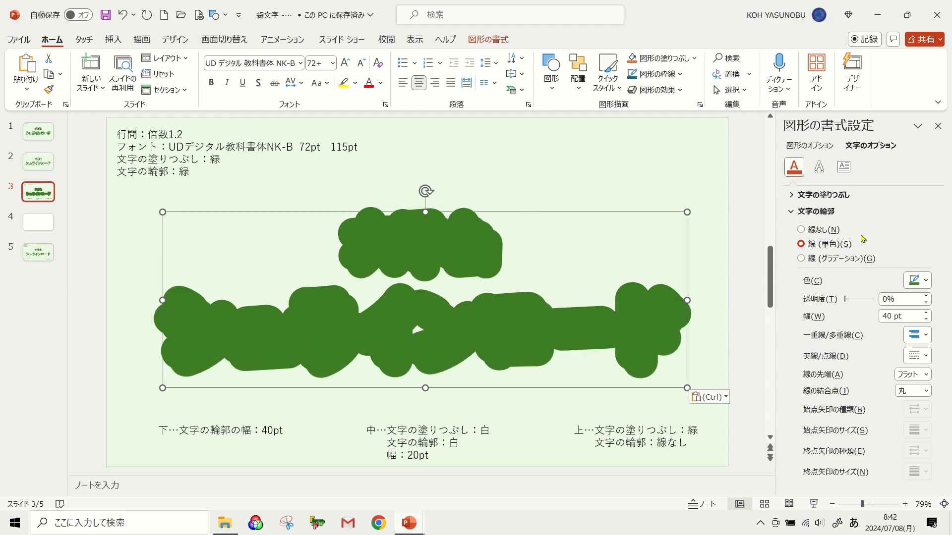
left_click(792, 196)
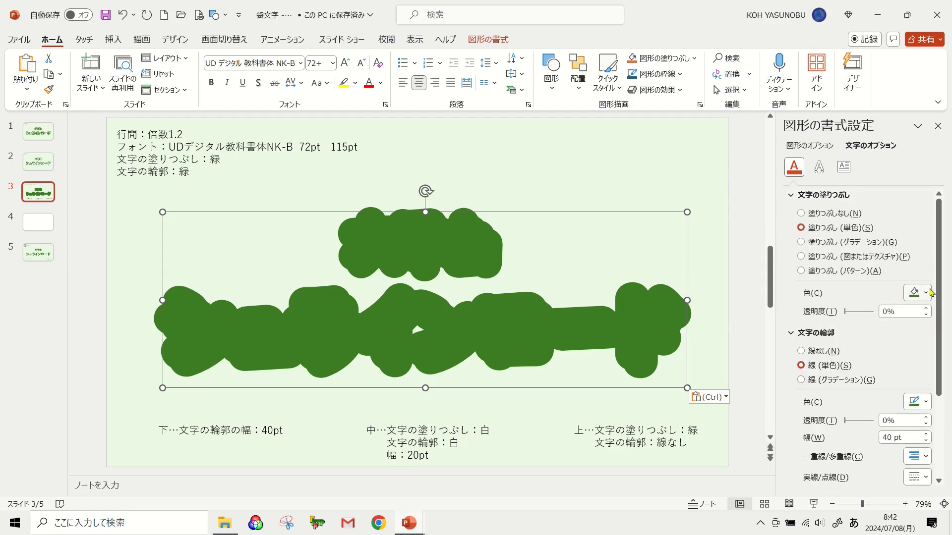
left_click(922, 293)
left_click(847, 352)
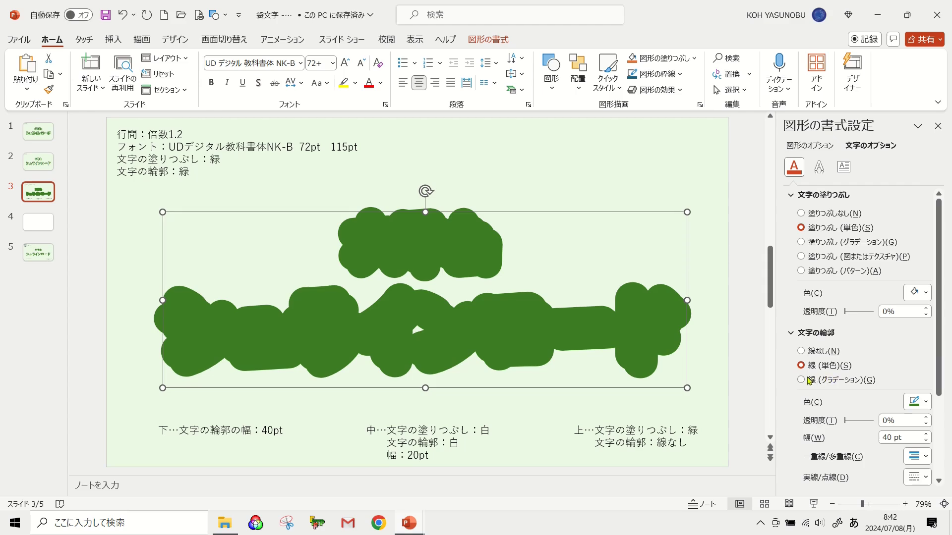
Make the copy's text outline white at 20 pt and align it over the green layer
left_click(925, 403)
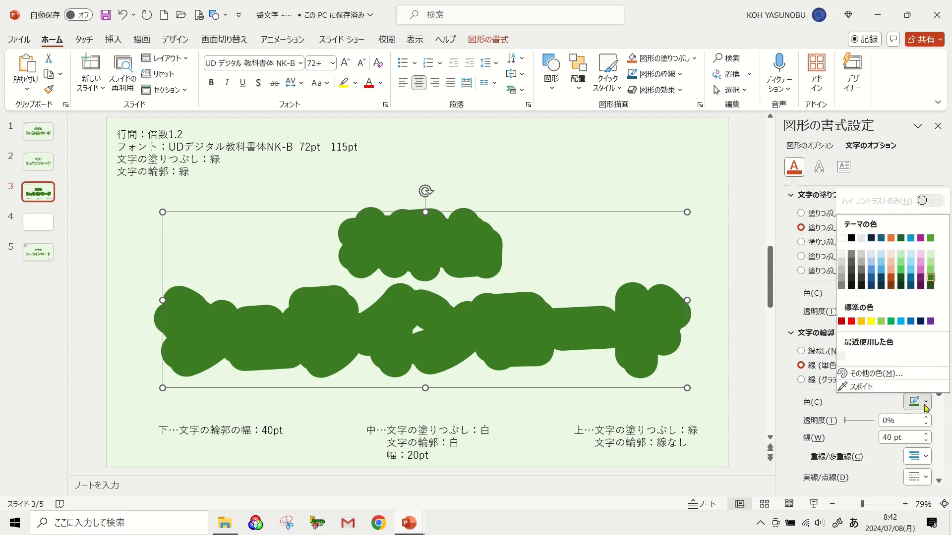
left_click(842, 239)
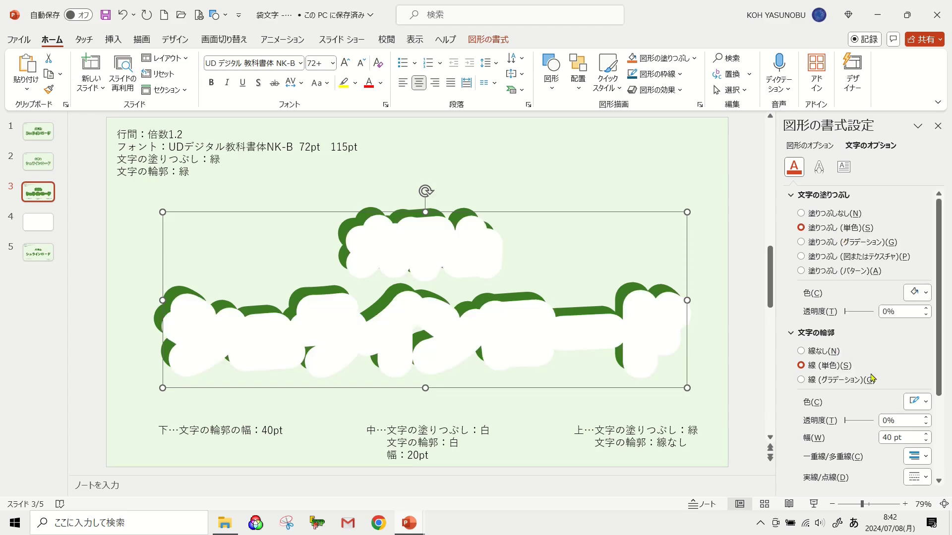
double_click(904, 437)
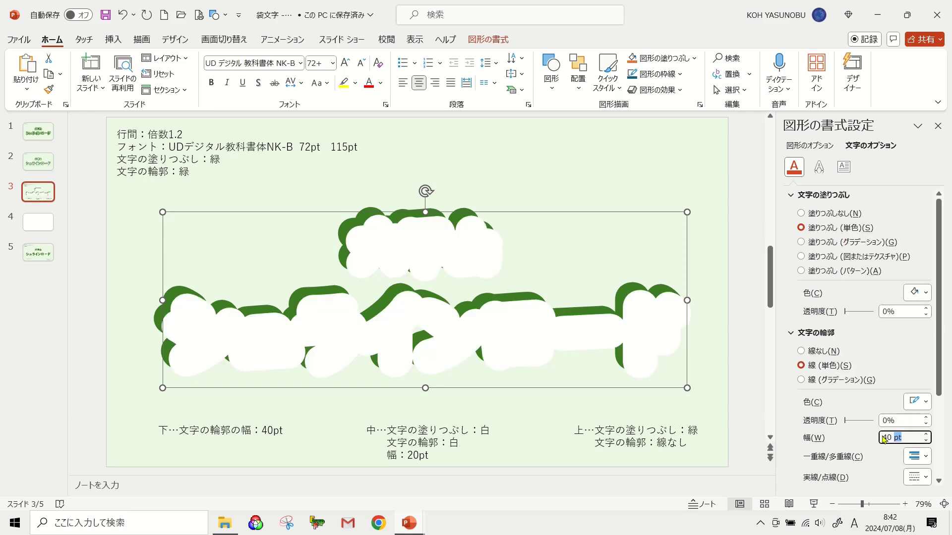
type("20")
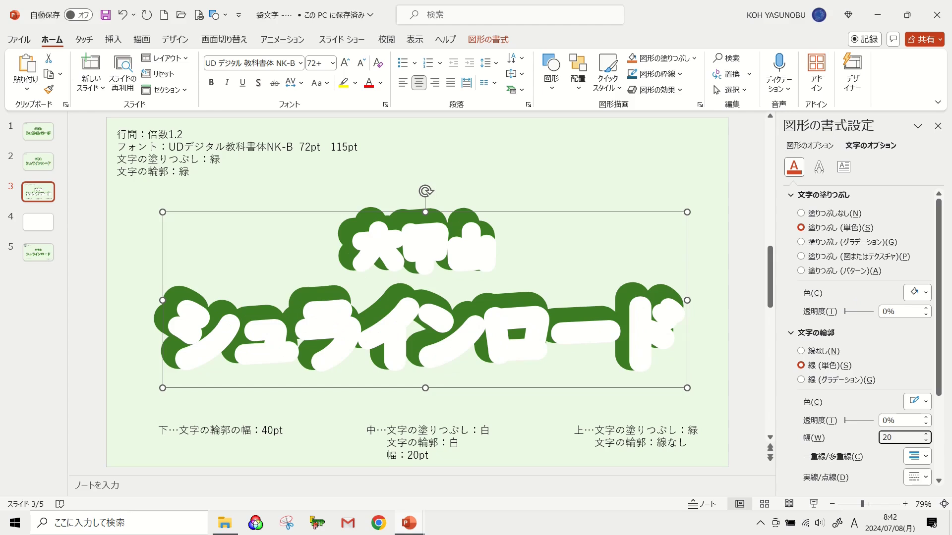
left_click_drag(646, 214, 638, 205)
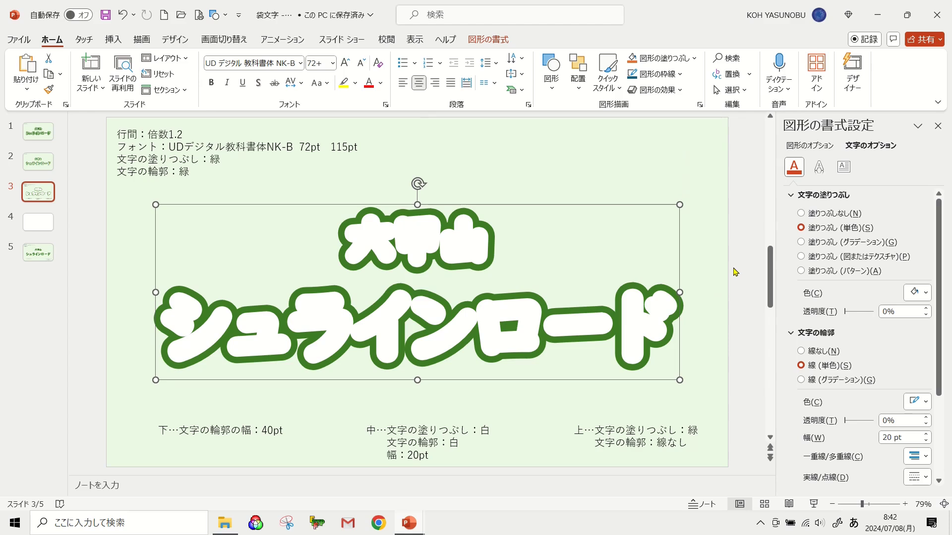
Add a third copy with green fill and no outline, aligned exactly over the lower layers
left_click(48, 74)
left_click(26, 63)
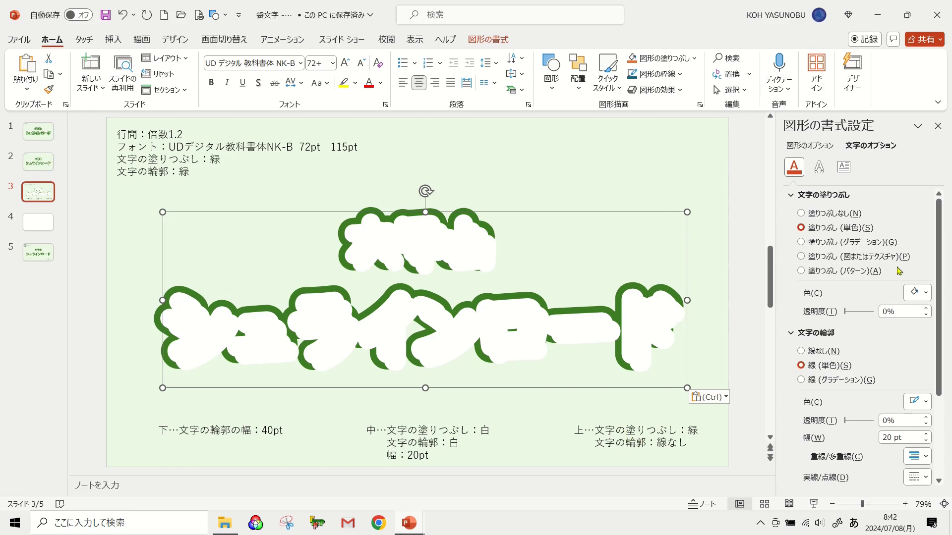
left_click(926, 293)
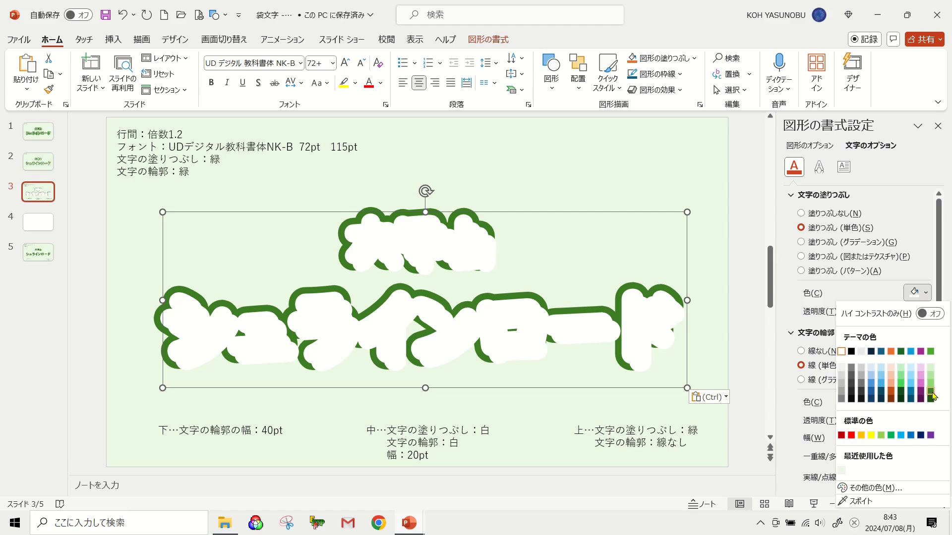
left_click(931, 394)
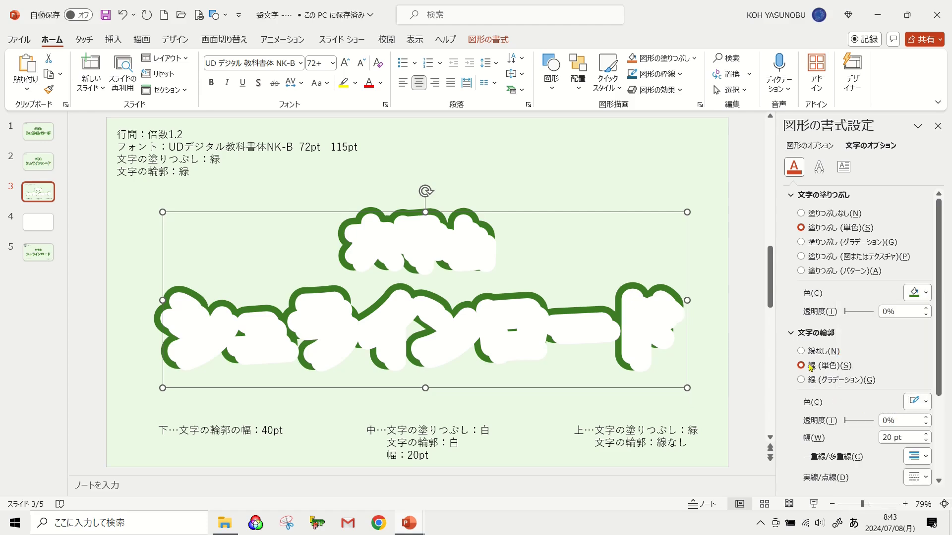
left_click(802, 351)
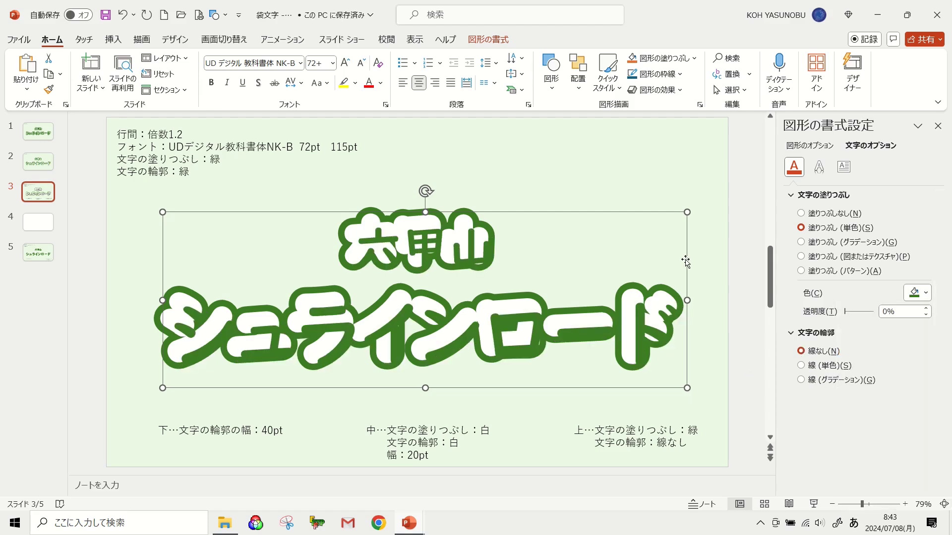
left_click_drag(678, 248, 685, 255)
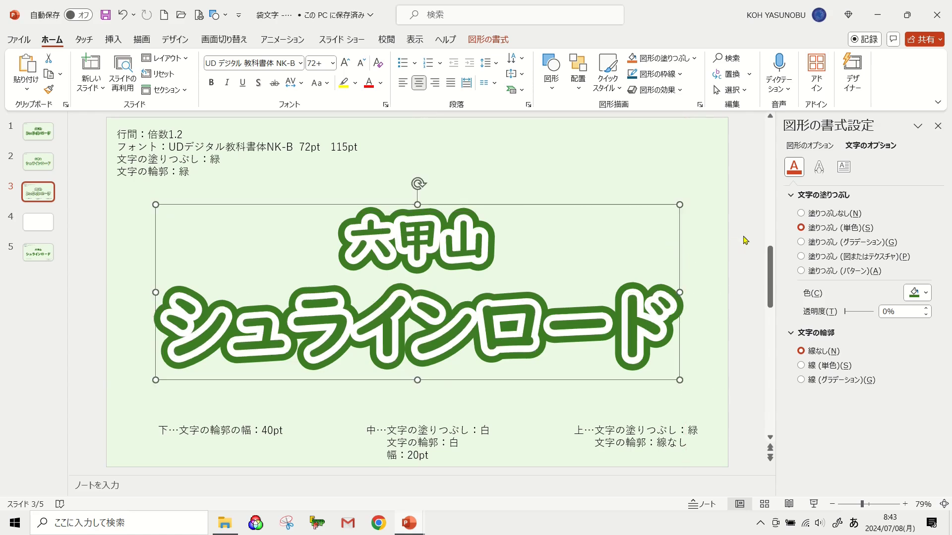
left_click(722, 318)
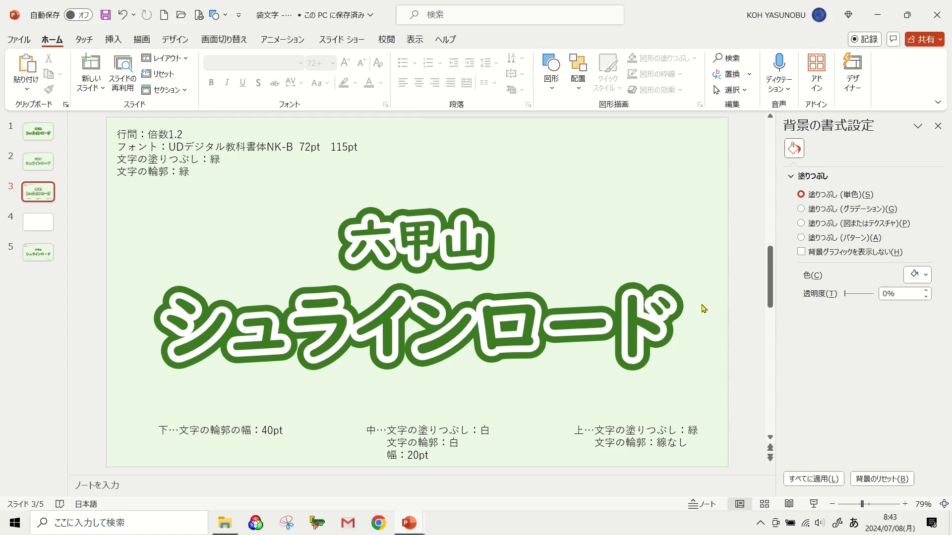
Check slide 2, then on slide 5 duplicate the green title and move the copy upward
left_click(38, 162)
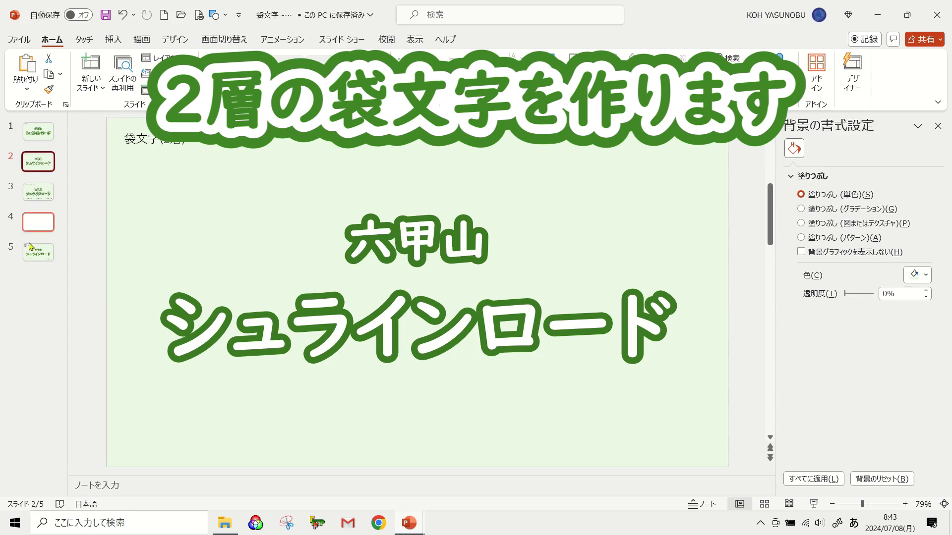
left_click(38, 254)
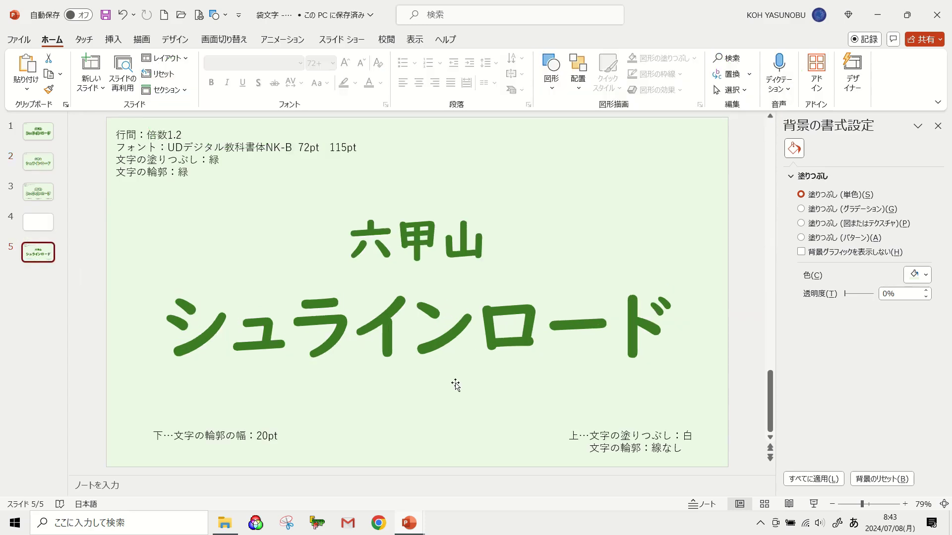
left_click(477, 280)
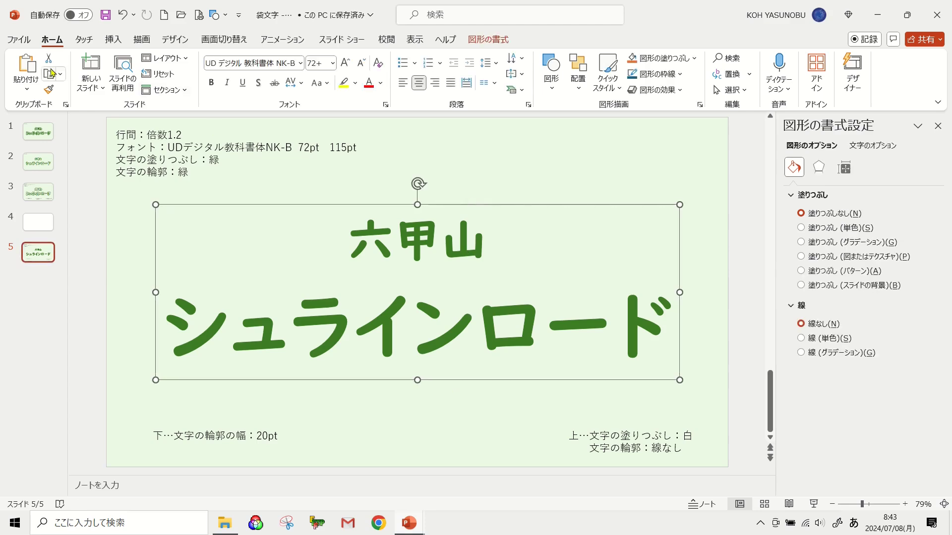
left_click(51, 73)
left_click(26, 69)
left_click_drag(409, 382, 439, 283)
Give the original lower title a 20 pt green text outline
left_click(211, 383)
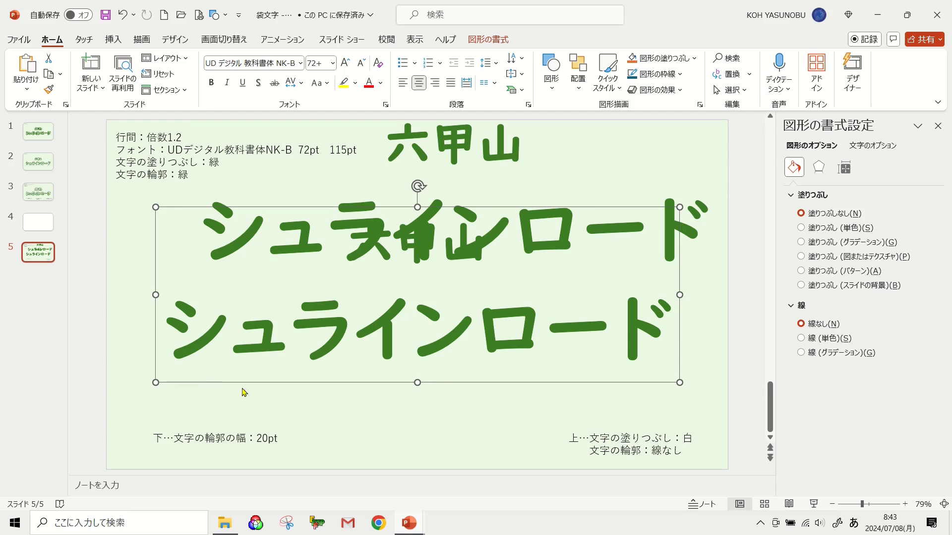
left_click(872, 146)
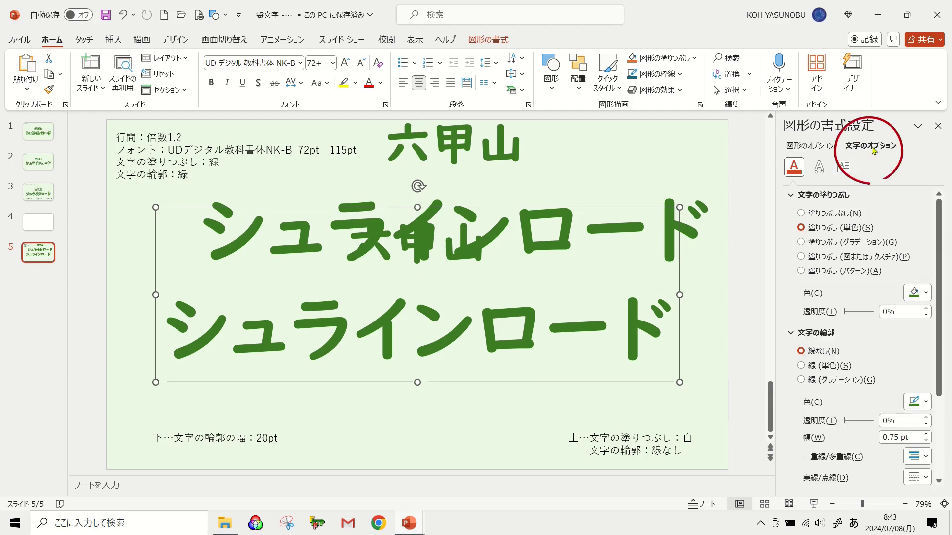
left_click(917, 438)
type("20")
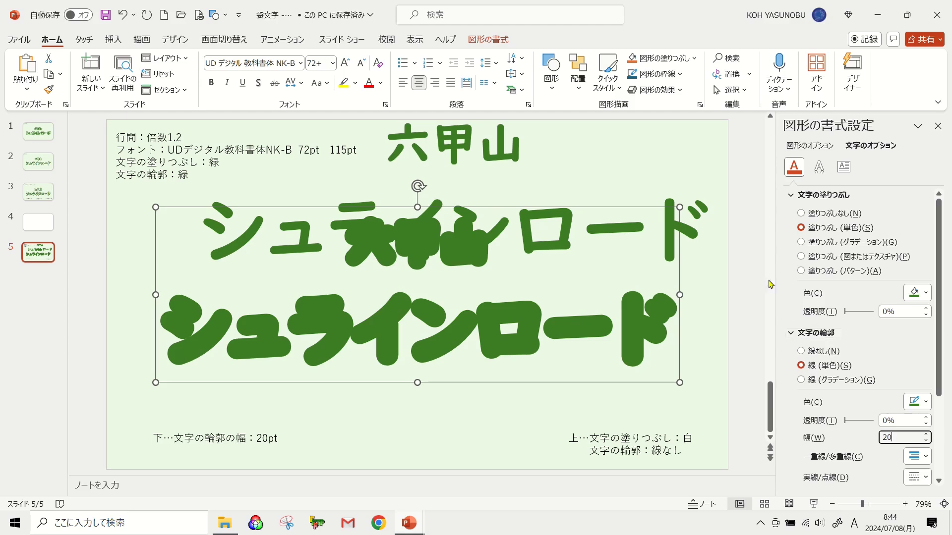
left_click(484, 151)
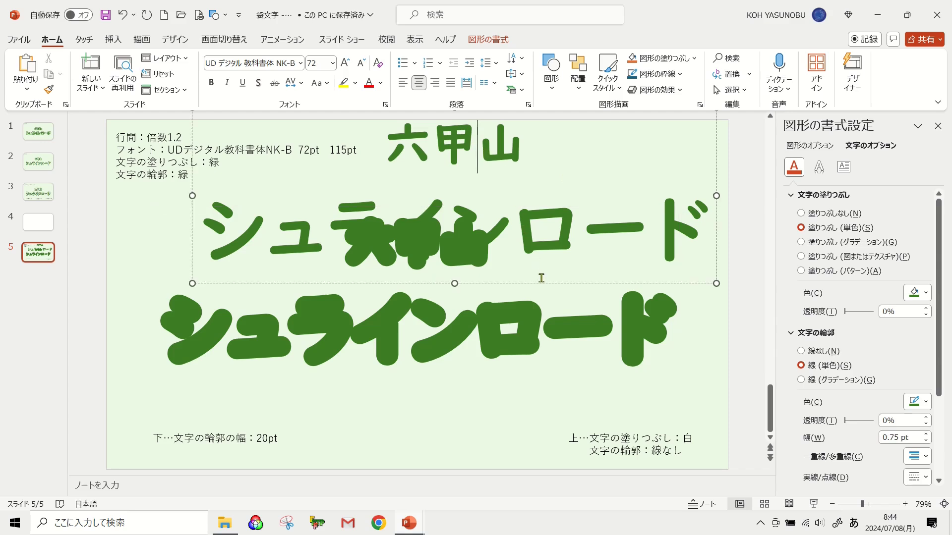
Make the upper copy's letters white and align it exactly over the green-outlined title
left_click(925, 293)
left_click(843, 352)
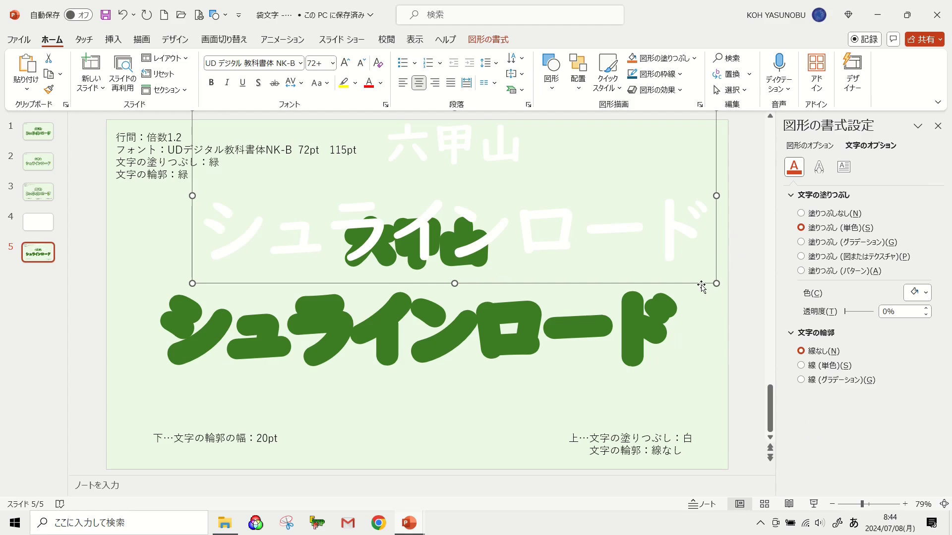
left_click_drag(703, 284, 666, 386)
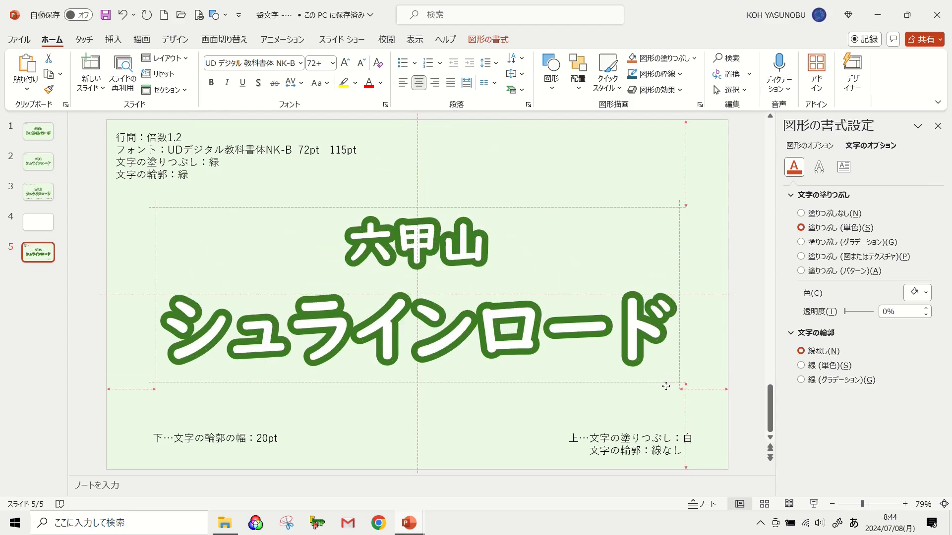
key("Escape")
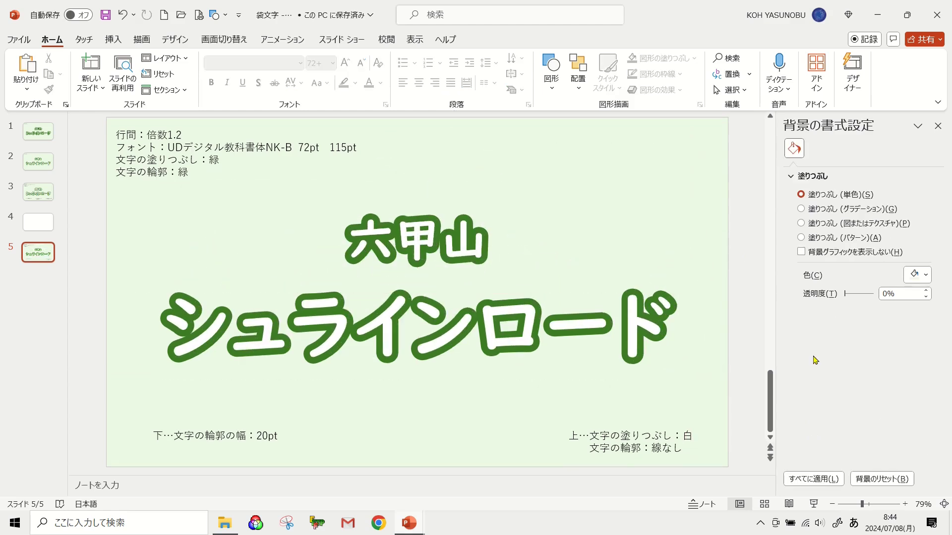